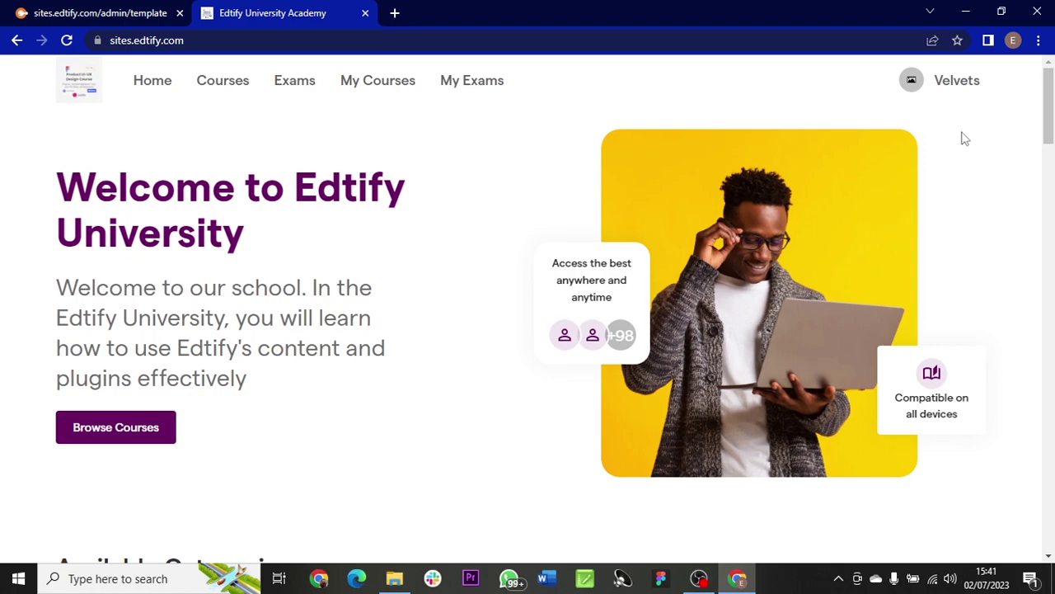
# Step: Open the Course plugin from the site's admin dashboard
pyautogui.click(948, 93)
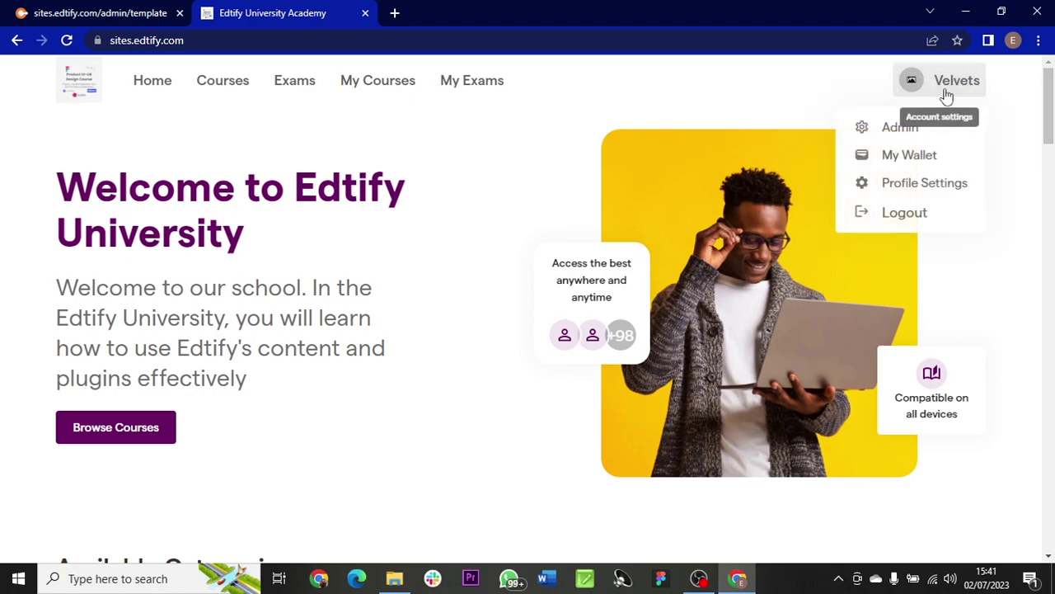
pyautogui.click(882, 125)
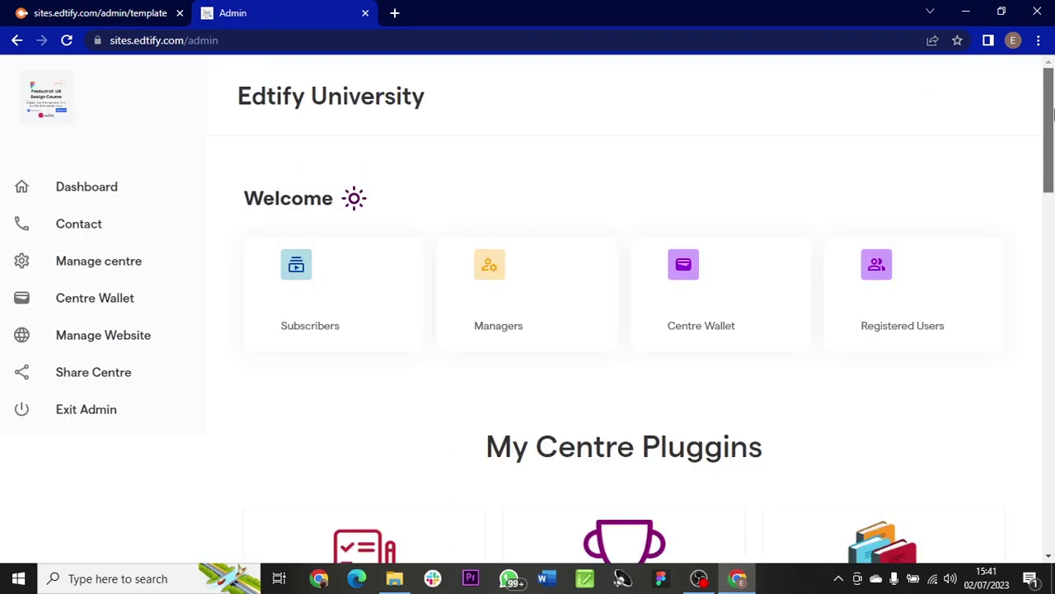
pyautogui.moveTo(1052, 115); pyautogui.dragTo(1052, 308)
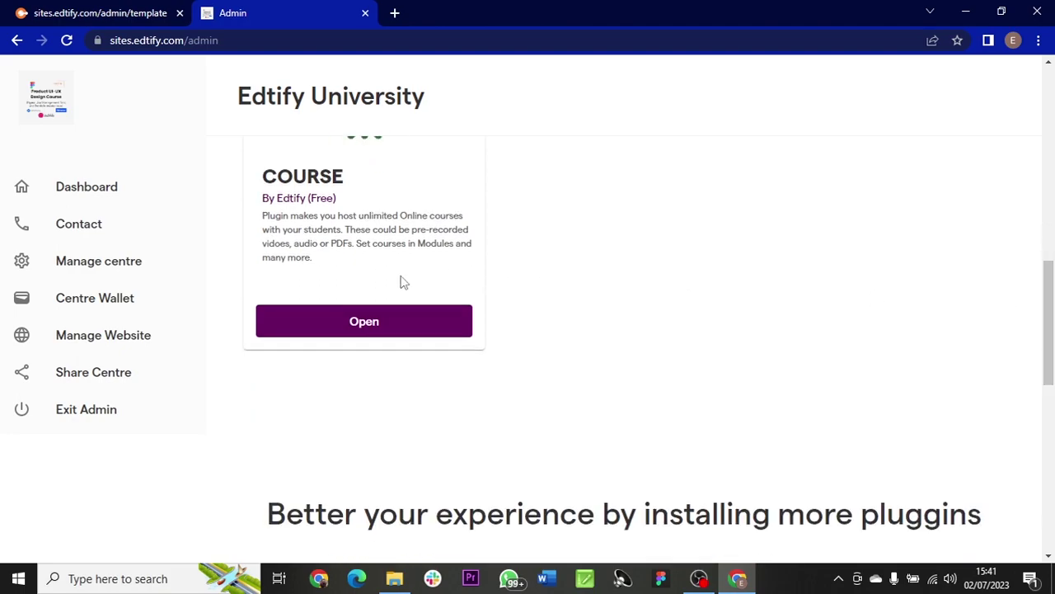
pyautogui.click(359, 322)
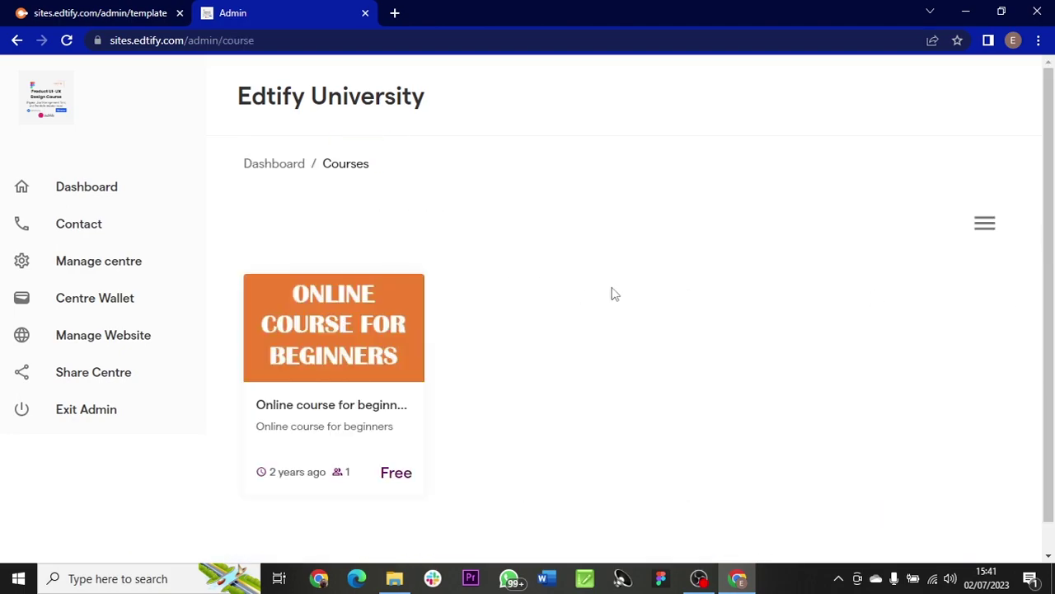
# Step: Start a new course named "Product Design" with a course price of 10000
pyautogui.click(986, 229)
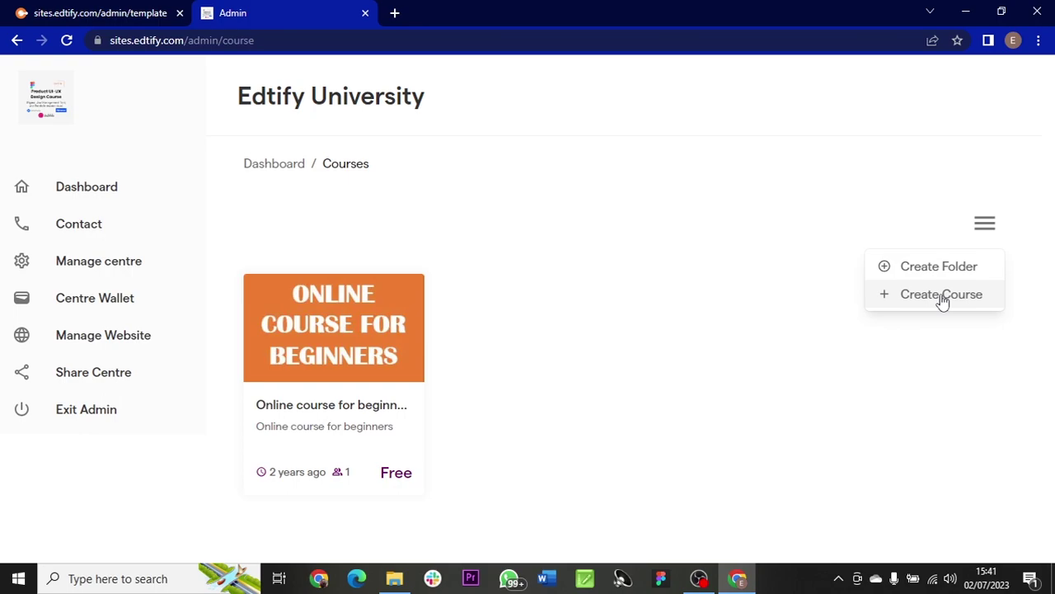
pyautogui.click(942, 296)
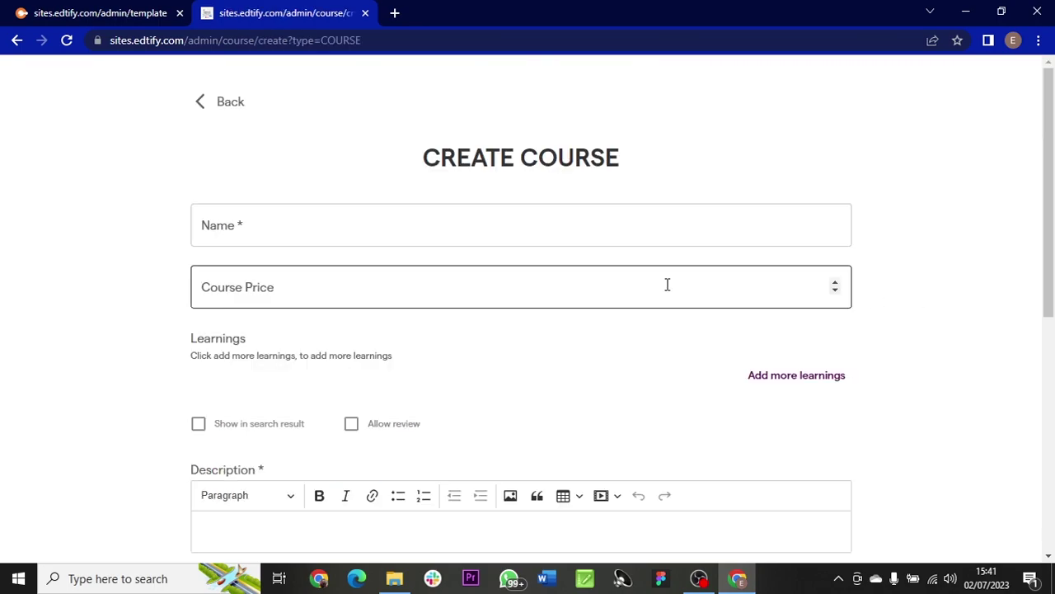
pyautogui.click(454, 234)
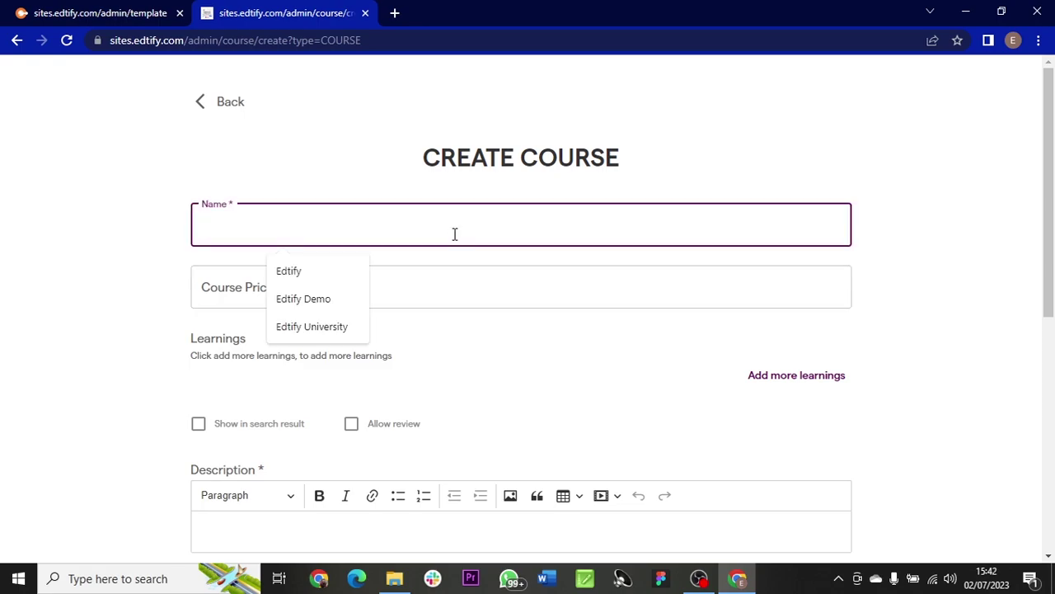
pyautogui.write('Product De')
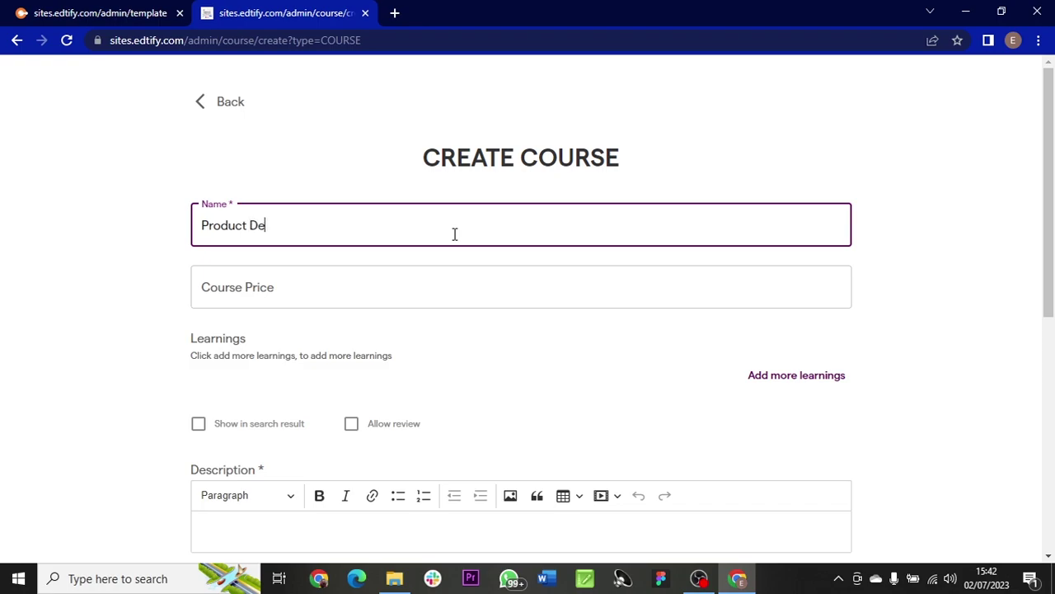
pyautogui.write('sign')
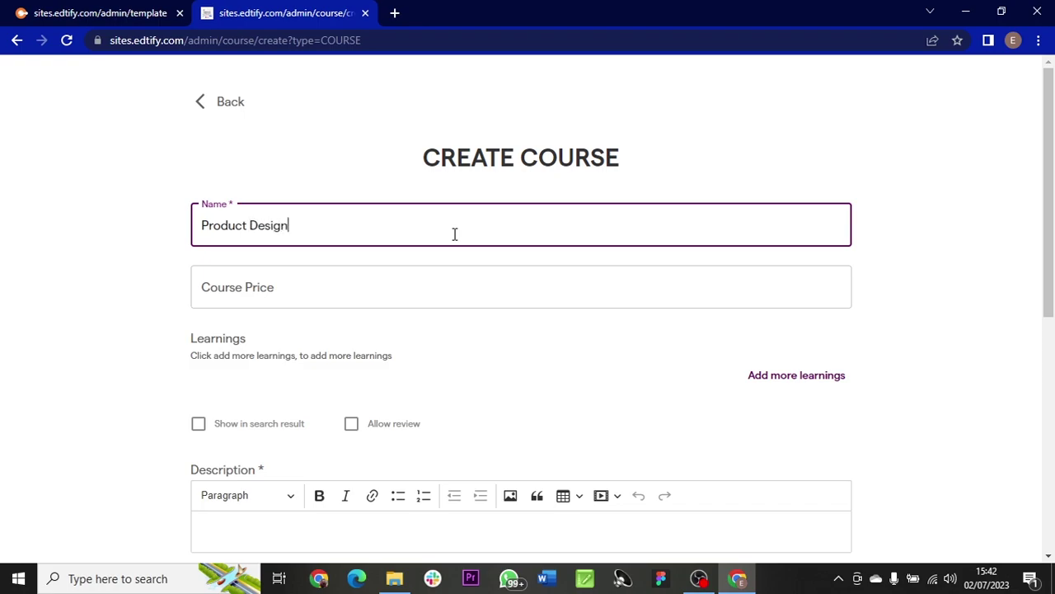
pyautogui.click(390, 283)
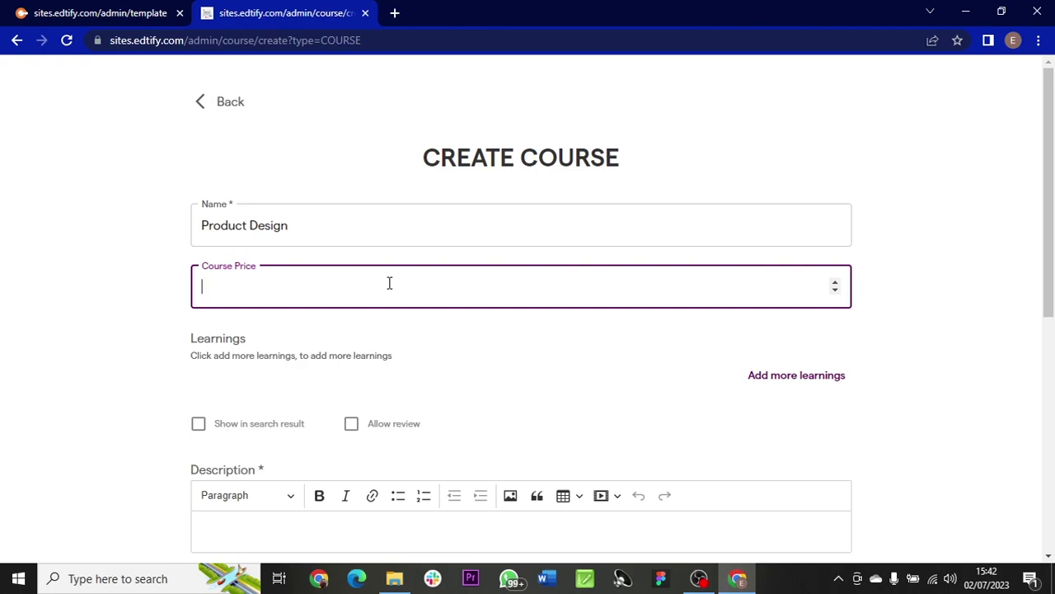
pyautogui.write('10000')
# Step: Add a first learning to the course reading "You will learn User Personas"
pyautogui.click(791, 380)
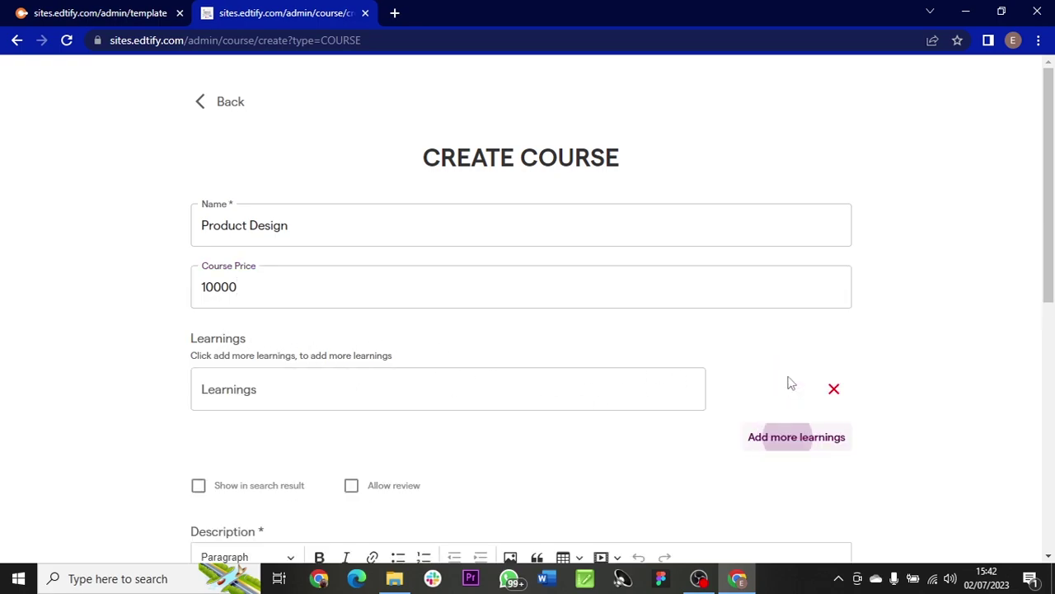
pyautogui.click(361, 383)
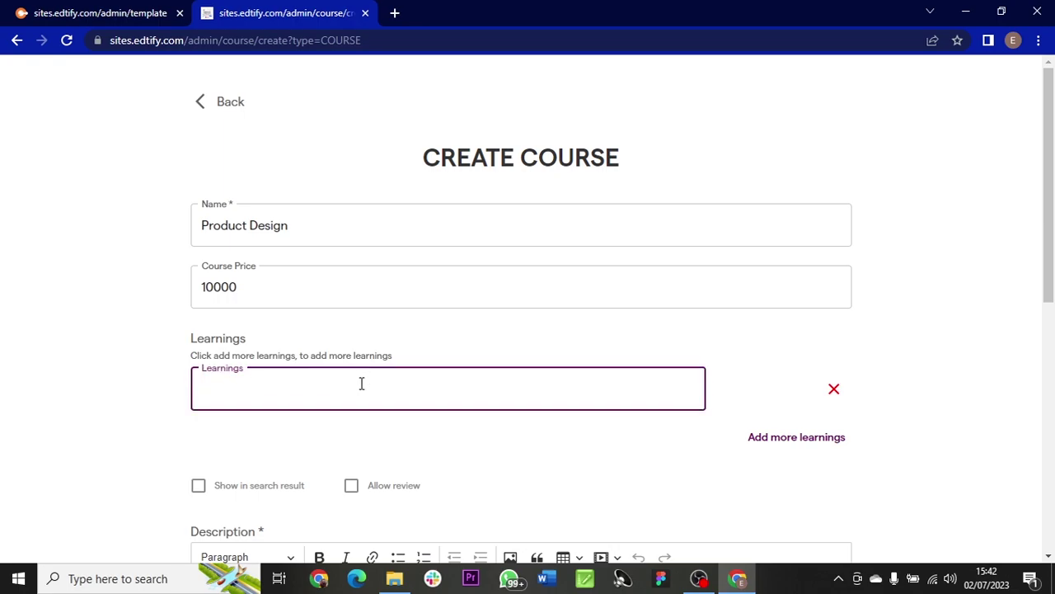
pyautogui.write('You will learn Use')
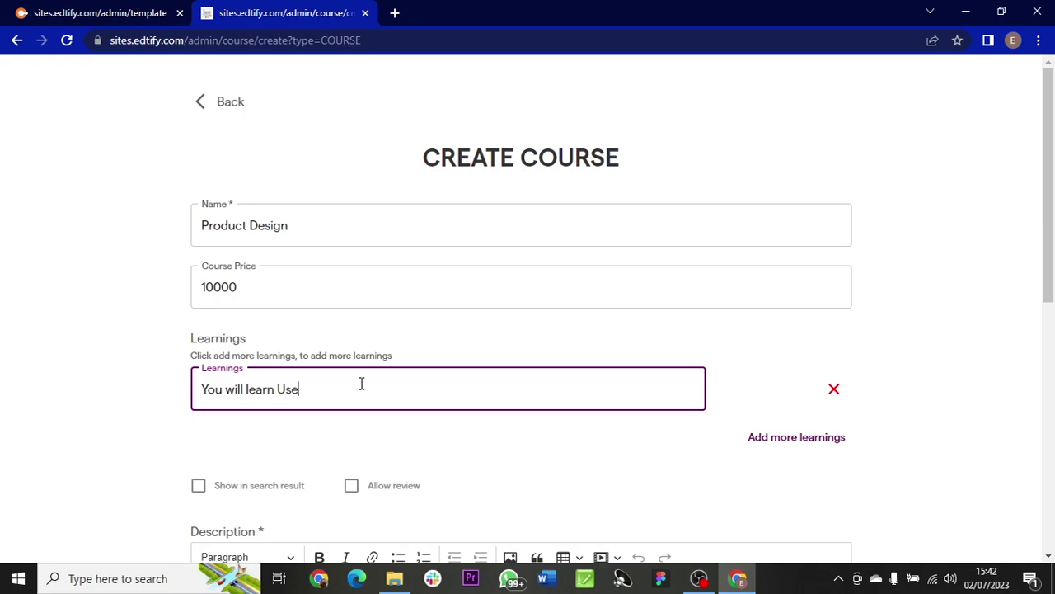
pyautogui.write('r Personas')
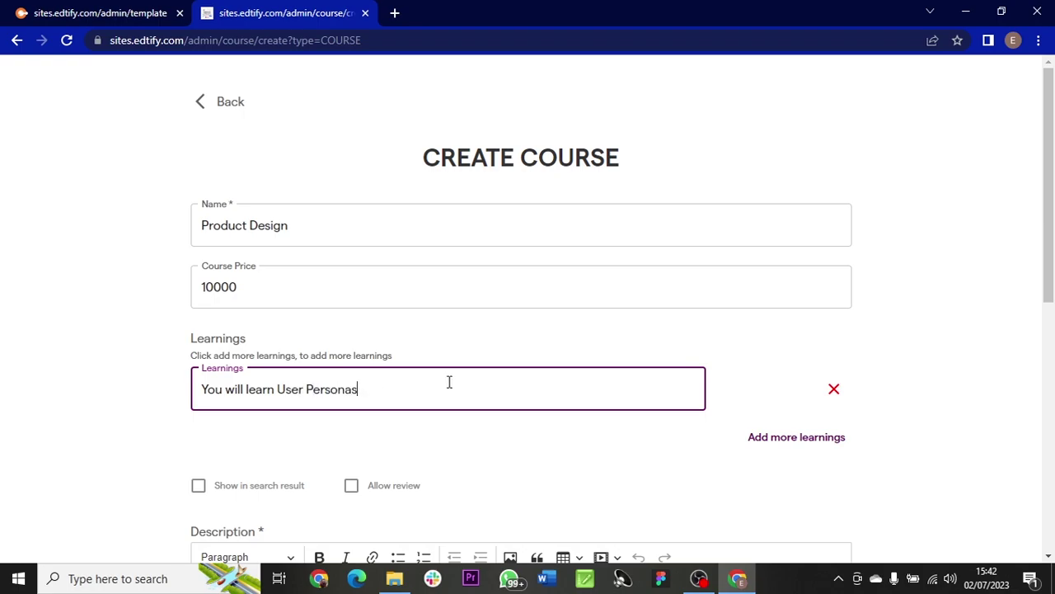
# Step: Add a second learning to the course reading "You will learn Figma"
pyautogui.click(804, 440)
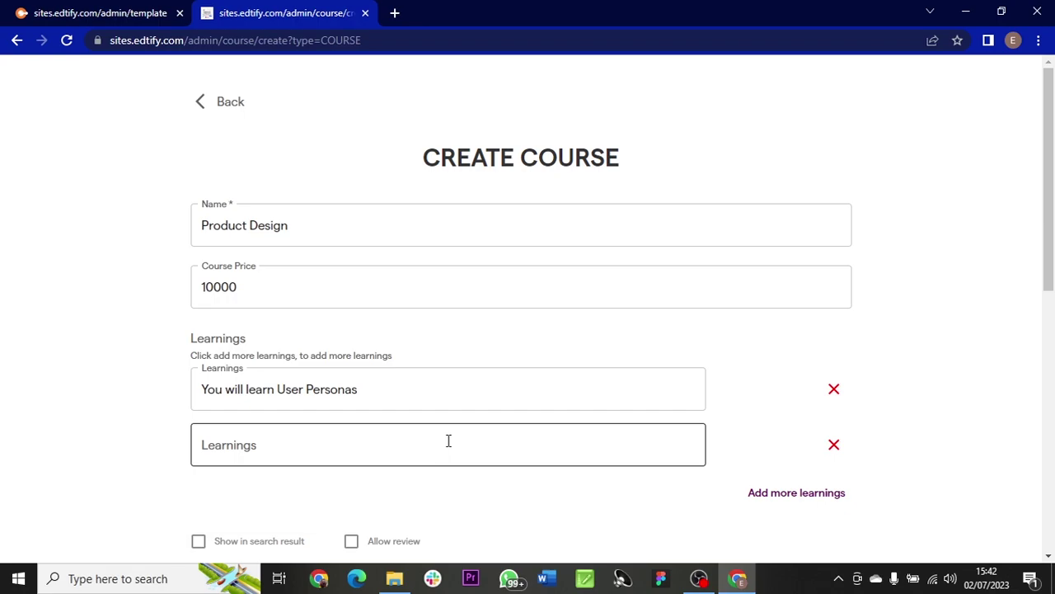
pyautogui.click(449, 441)
pyautogui.write('You ')
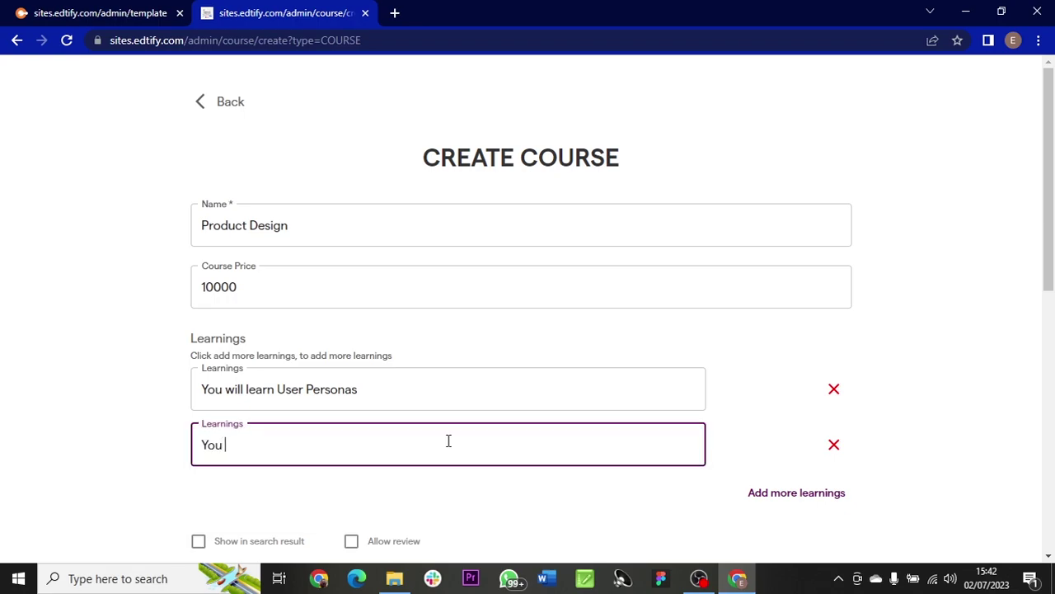
pyautogui.write('will learn Figma')
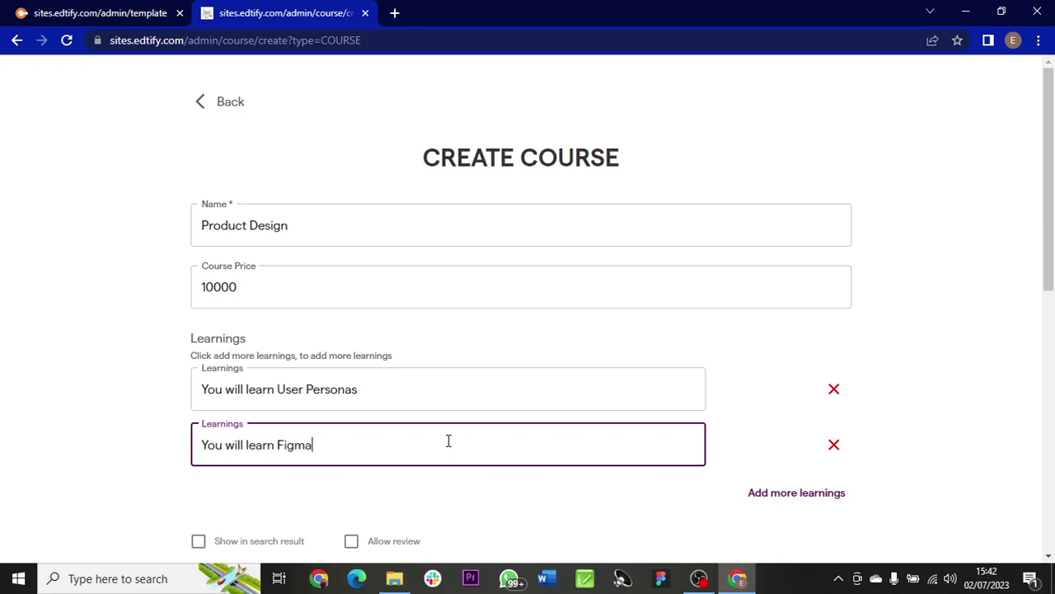
# Step: Add a third learning to the course reading "You will learn User Research"
pyautogui.click(755, 494)
pyautogui.scroll(-2, 728, 386)
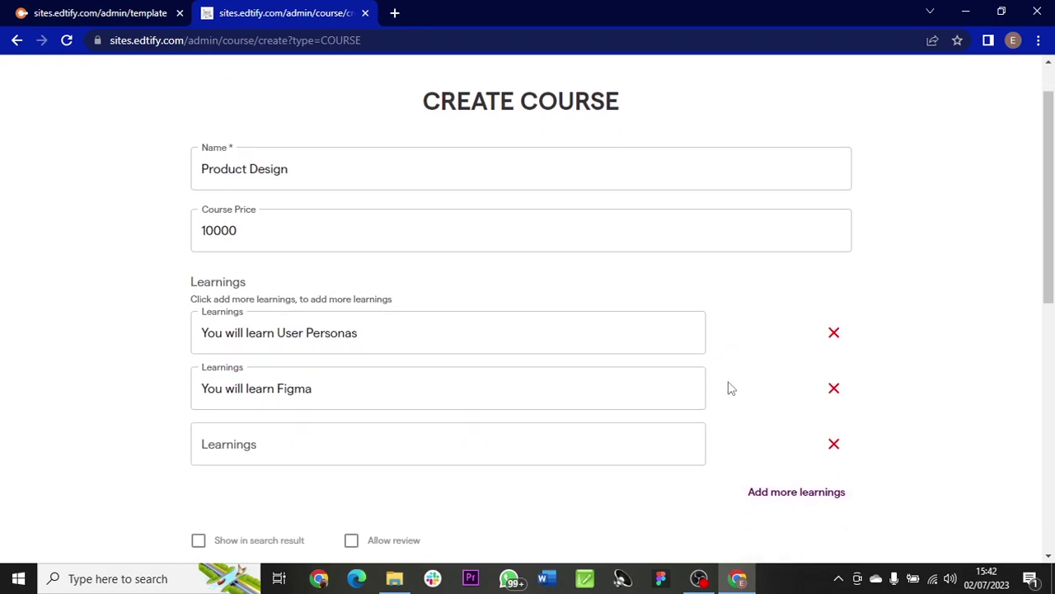
pyautogui.click(446, 346)
pyautogui.write('You will')
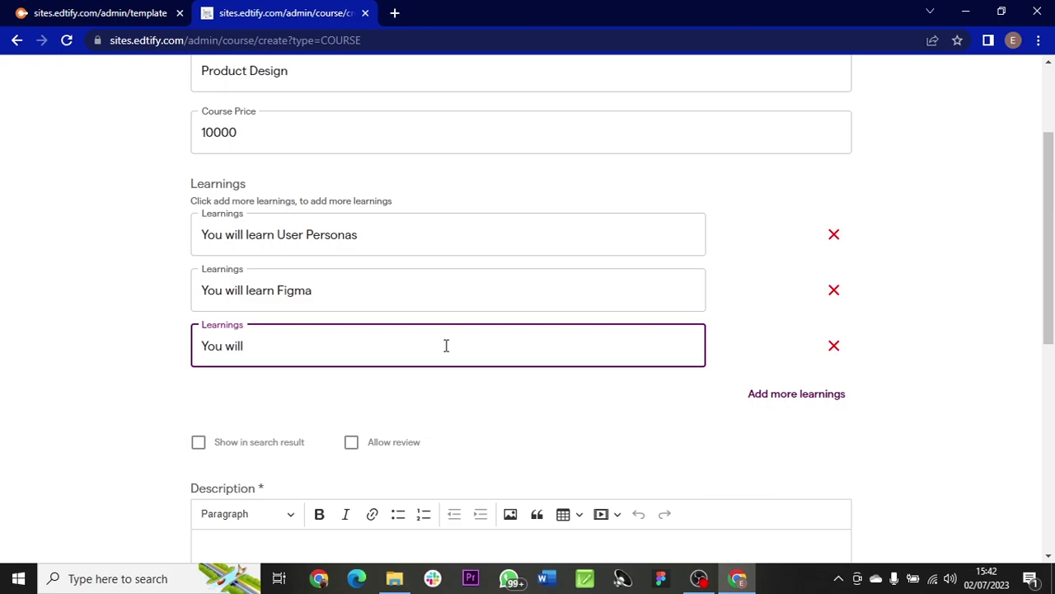
pyautogui.write(' lear')
pyautogui.write('n Y')
pyautogui.write('ser Reas')
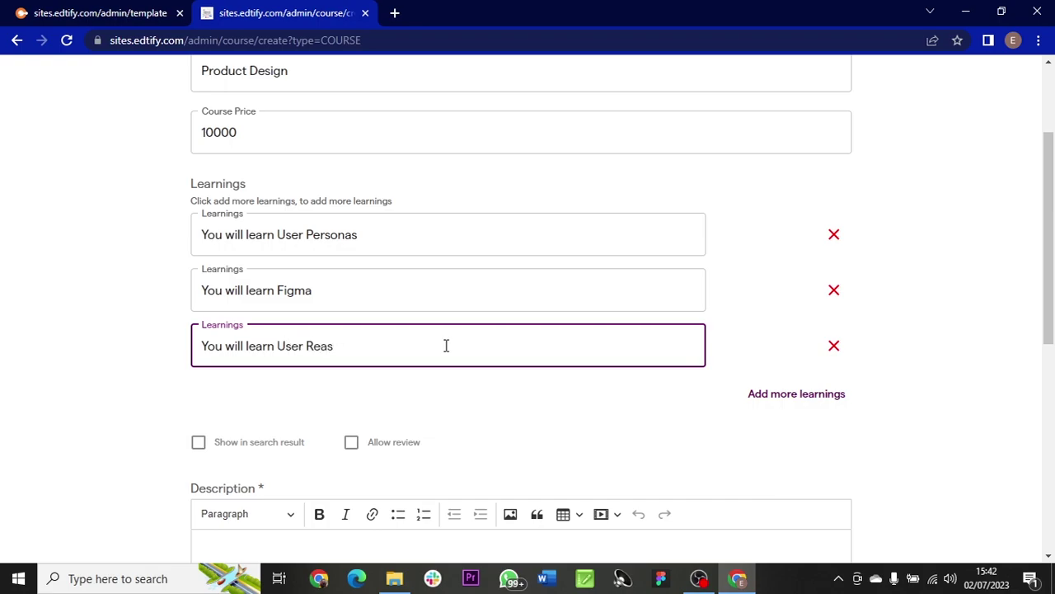
pyautogui.press('BackSpace')
pyautogui.press('BackSpace')
pyautogui.write('search')
# Step: Add a fourth learning to the course reading "You will learn how to design amazing websites"
pyautogui.click(797, 394)
pyautogui.click(445, 397)
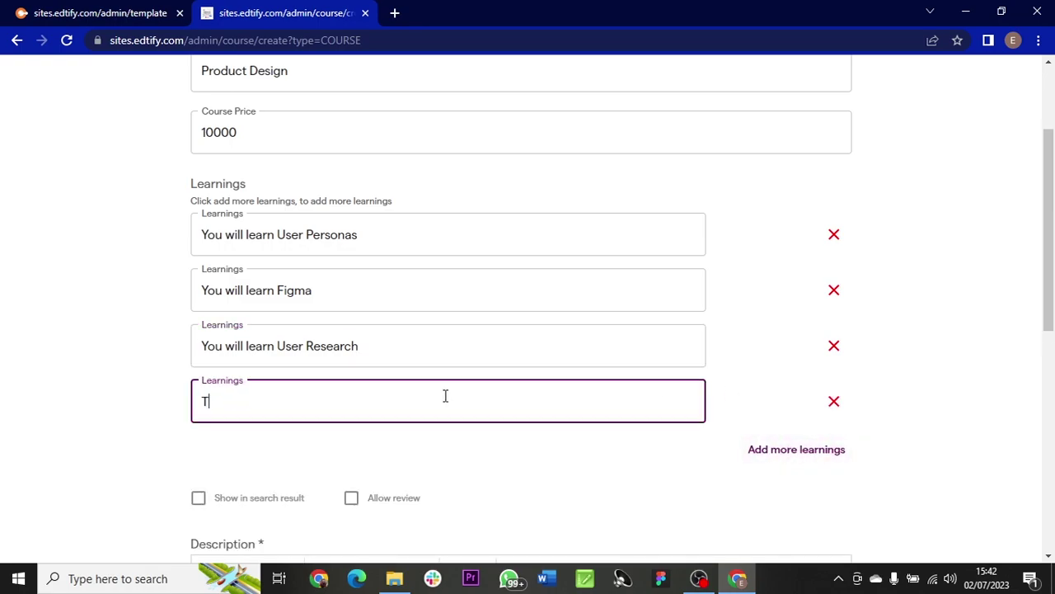
pyautogui.press('BackSpace')
pyautogui.write('You will learn how toe to')
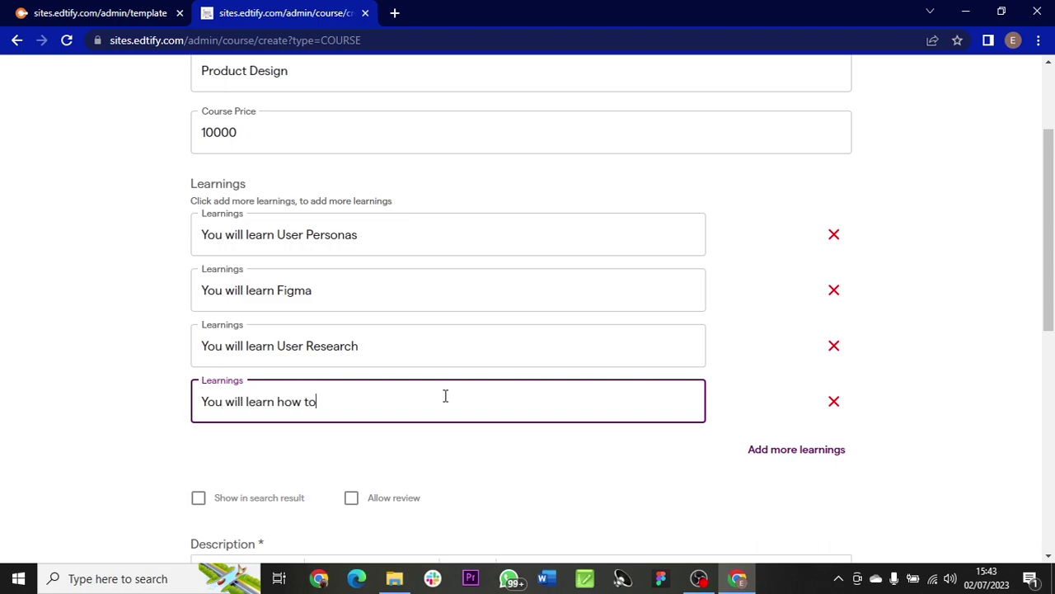
pyautogui.write(' designam')
pyautogui.write('mazin')
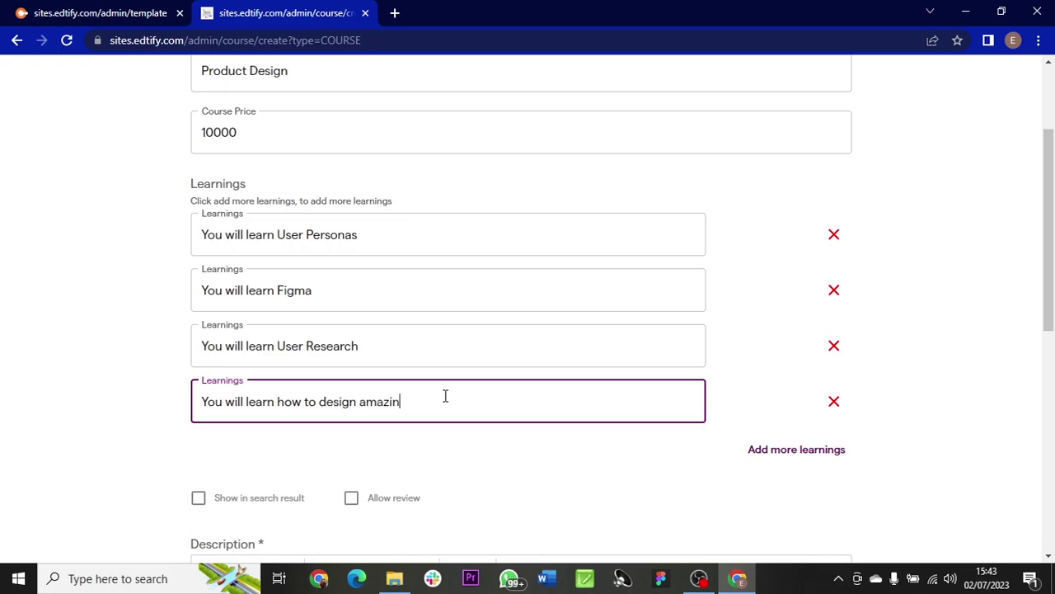
pyautogui.write('g websites')
# Step: Enable both the Allow review and Show in search result options for the course
pyautogui.scroll(-2, 605, 377)
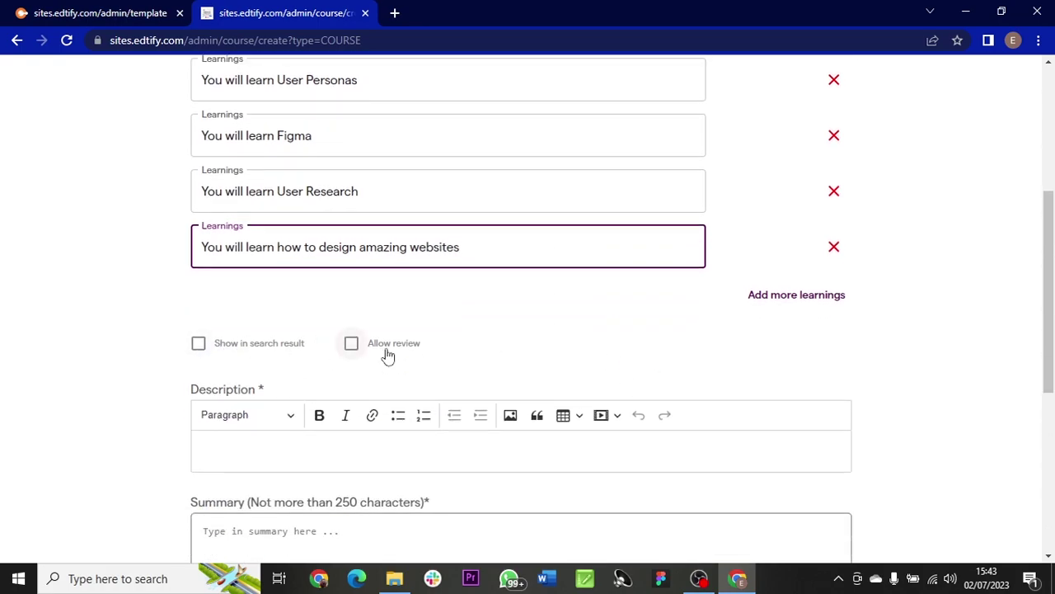
pyautogui.click(353, 347)
pyautogui.click(203, 345)
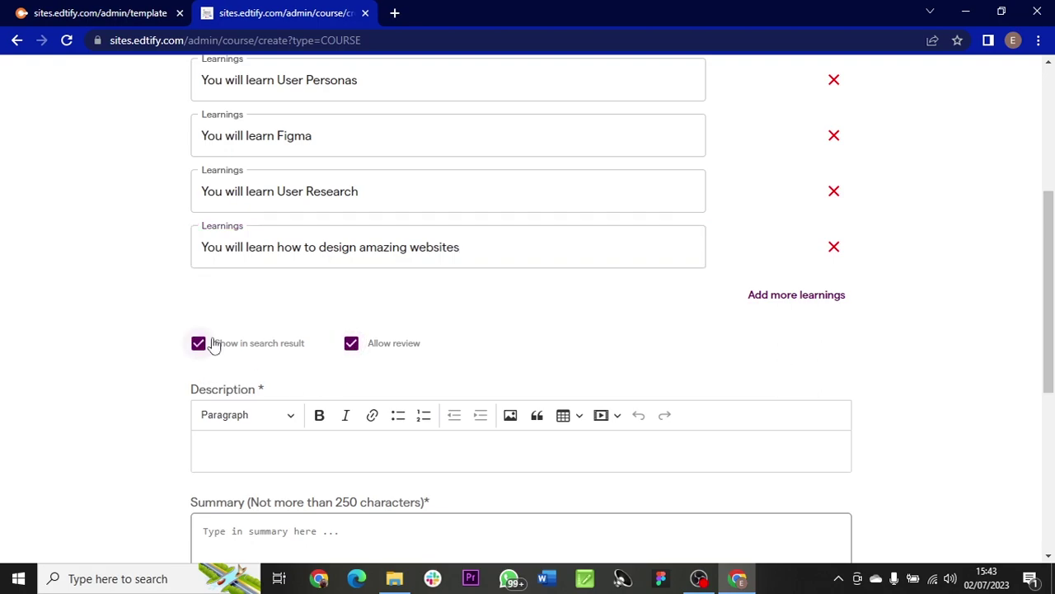
# Step: Enter the course description "This is a course for beginners of the Figma Course Product design and User research course"
pyautogui.scroll(-2, 424, 330)
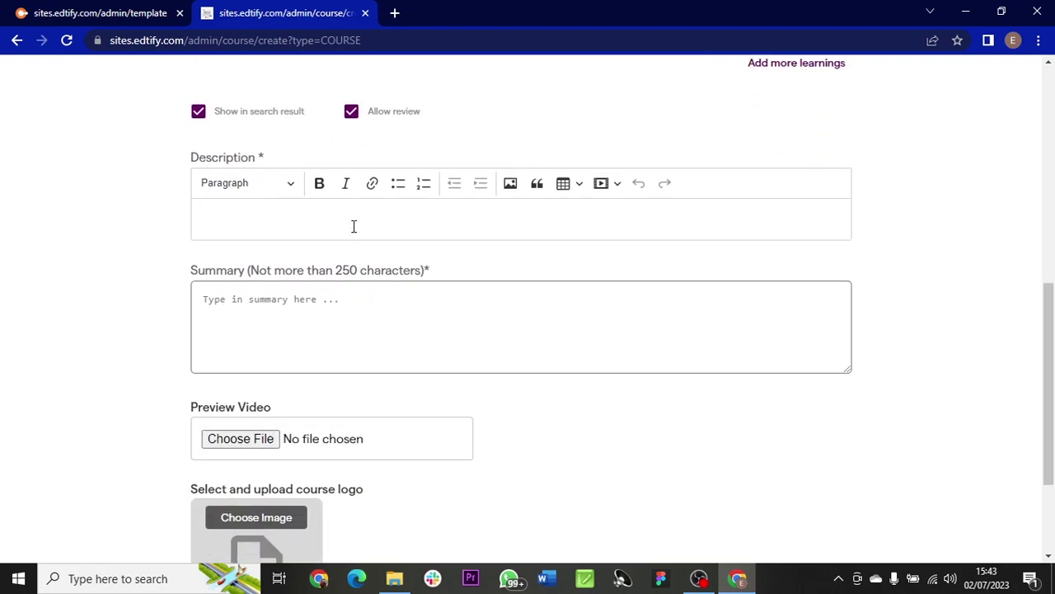
pyautogui.click(354, 226)
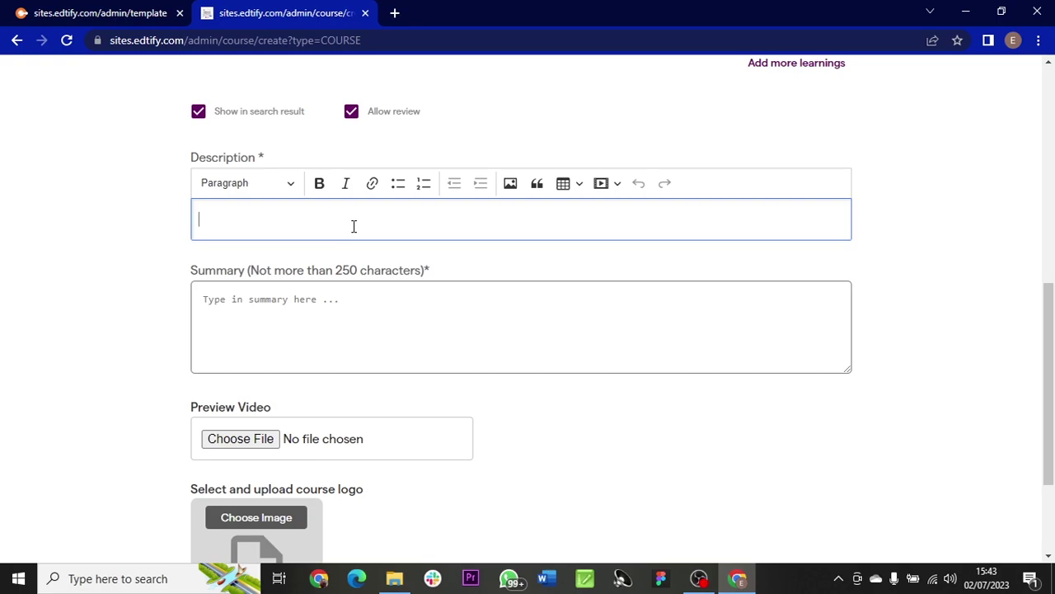
pyautogui.write('This is a course for be')
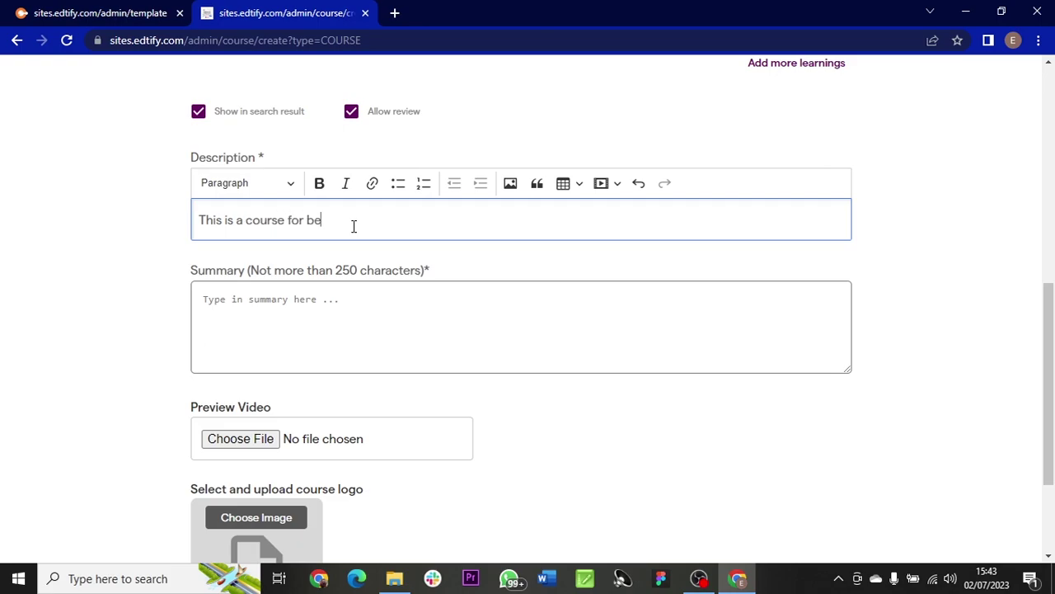
pyautogui.write('ginners of the')
pyautogui.write(' th')
pyautogui.press('BackSpace')
pyautogui.press('BackSpace')
pyautogui.write('Figma Cour')
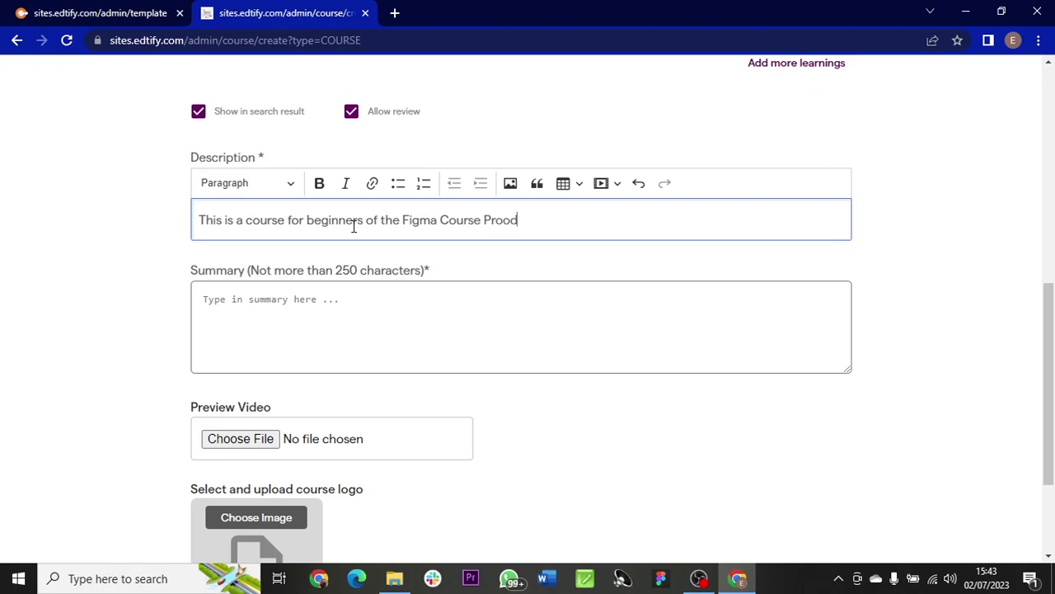
pyautogui.write('se Product design and User reas')
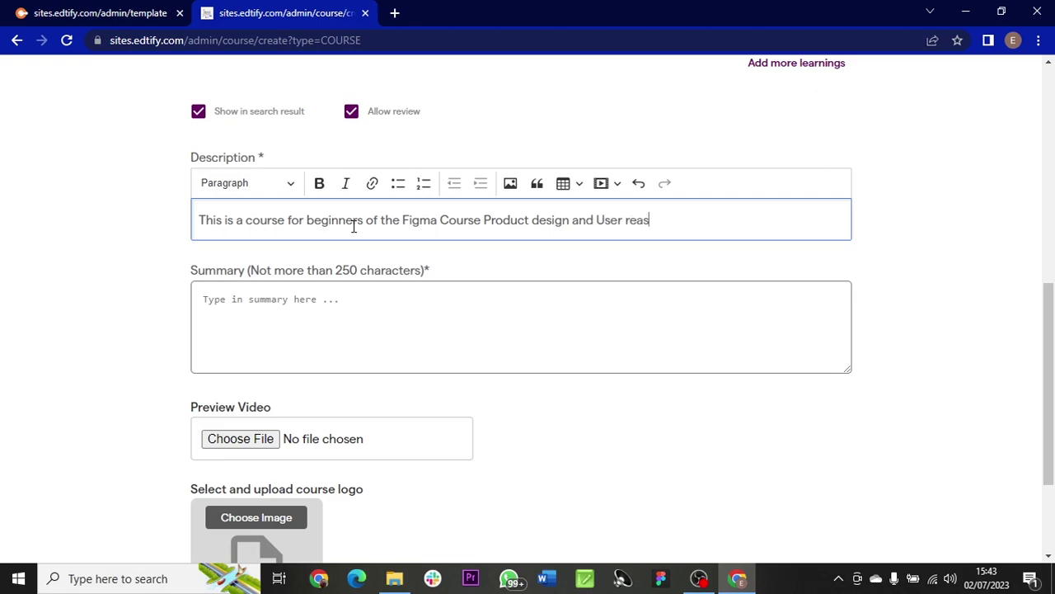
pyautogui.press('BackSpace')
pyautogui.press('BackSpace')
pyautogui.write('search course')
# Step: Copy the full course description text into the Summary field
pyautogui.moveTo(740, 225); pyautogui.dragTo(193, 205)
pyautogui.hotkey('ctrl', 'c')
pyautogui.click(375, 329)
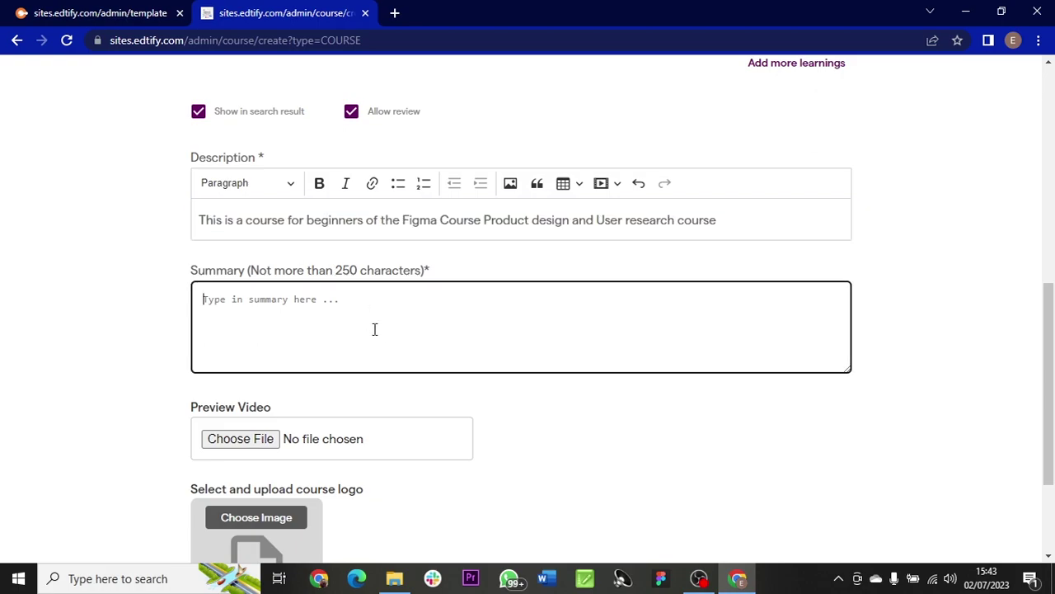
pyautogui.hotkey('ctrl', 'v')
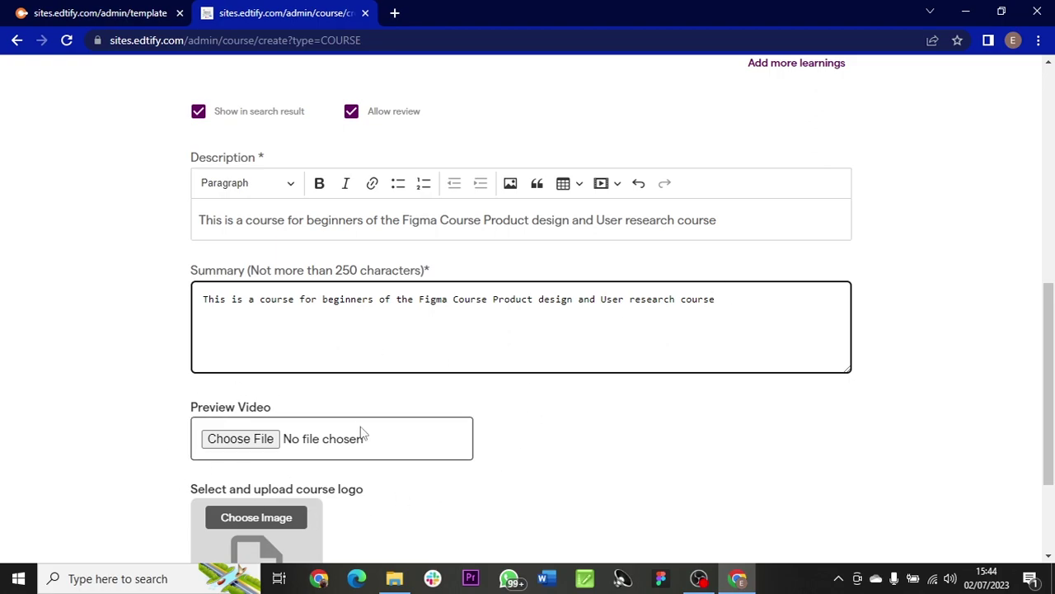
# Step: Attach understanding typography.mp4 from the demo folder as the course's preview video
pyautogui.click(257, 439)
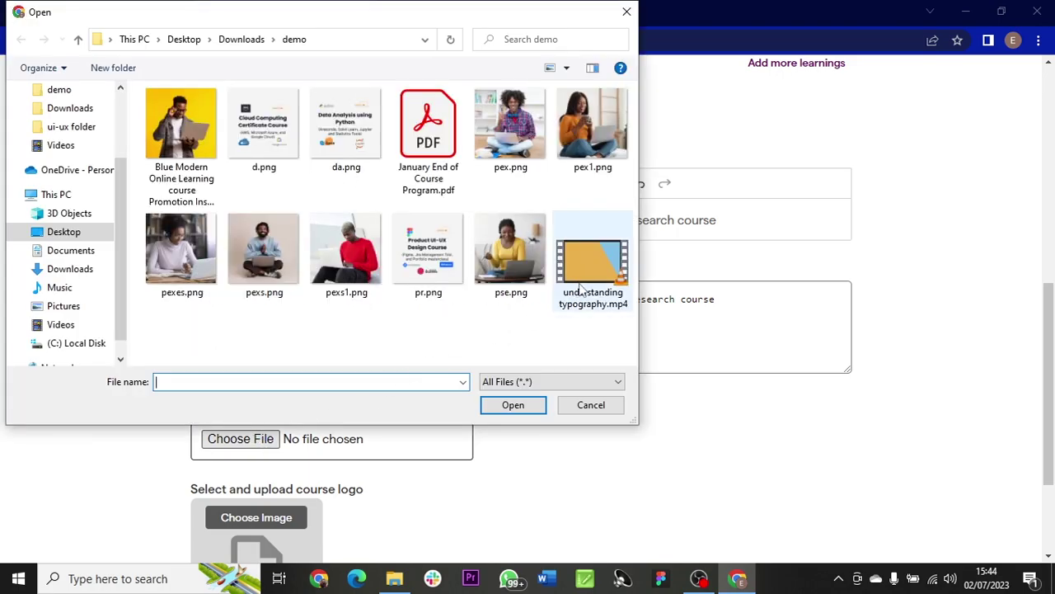
pyautogui.click(585, 285)
pyautogui.click(514, 405)
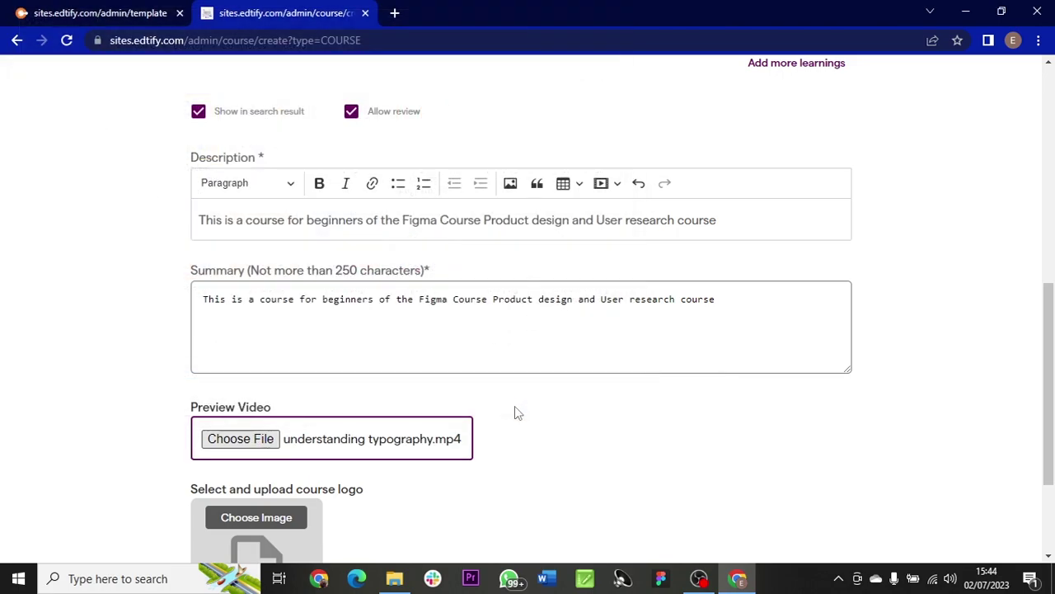
pyautogui.scroll(-2, 709, 435)
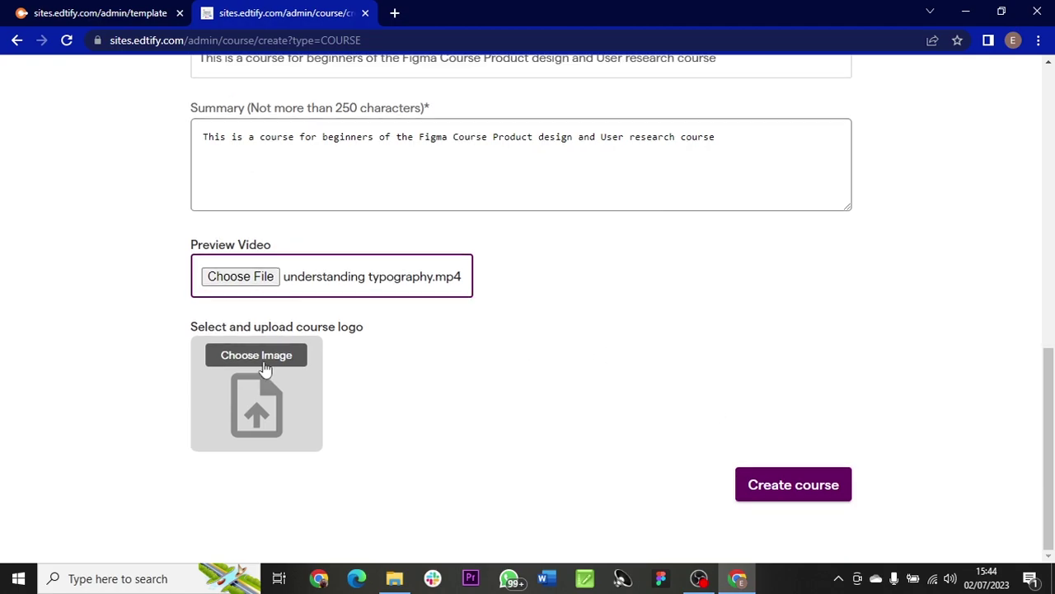
# Step: Upload pr.png from the demo folder as the course logo
pyautogui.click(265, 366)
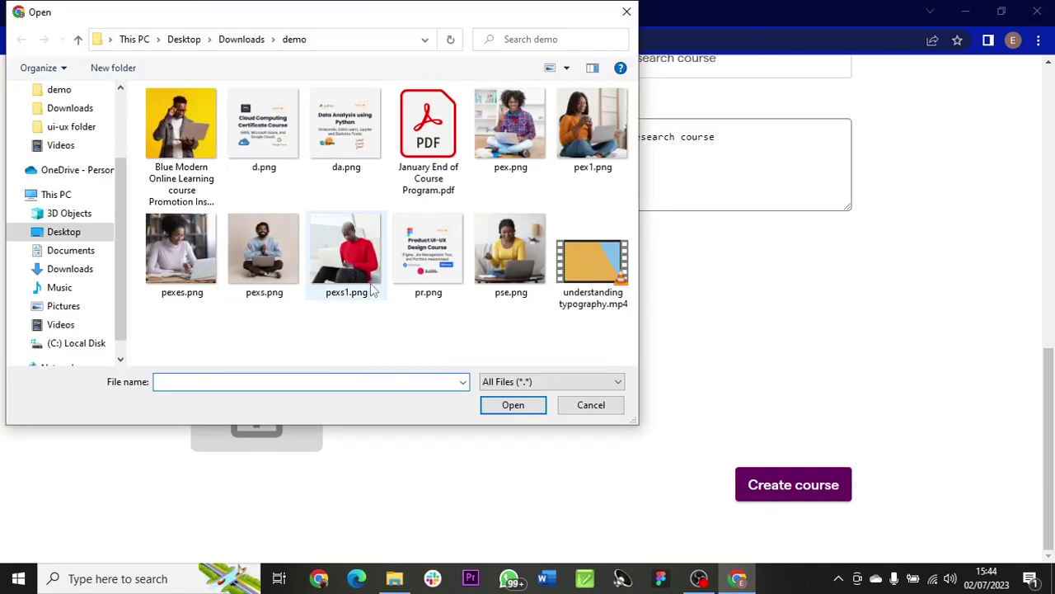
pyautogui.click(416, 252)
pyautogui.click(513, 406)
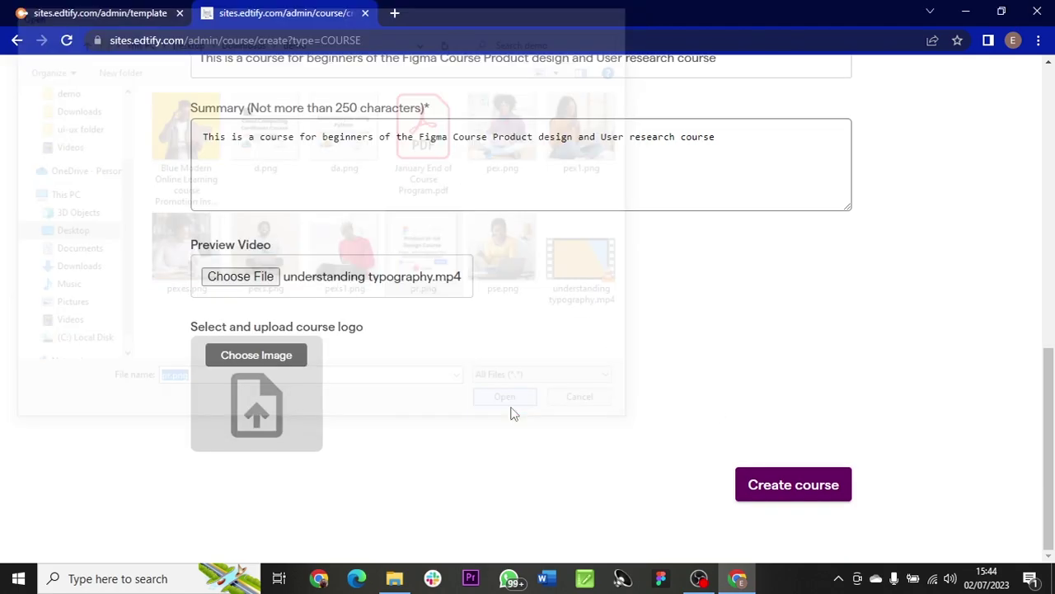
# Step: Submit the completed form to create the Product Design course
pyautogui.click(875, 517)
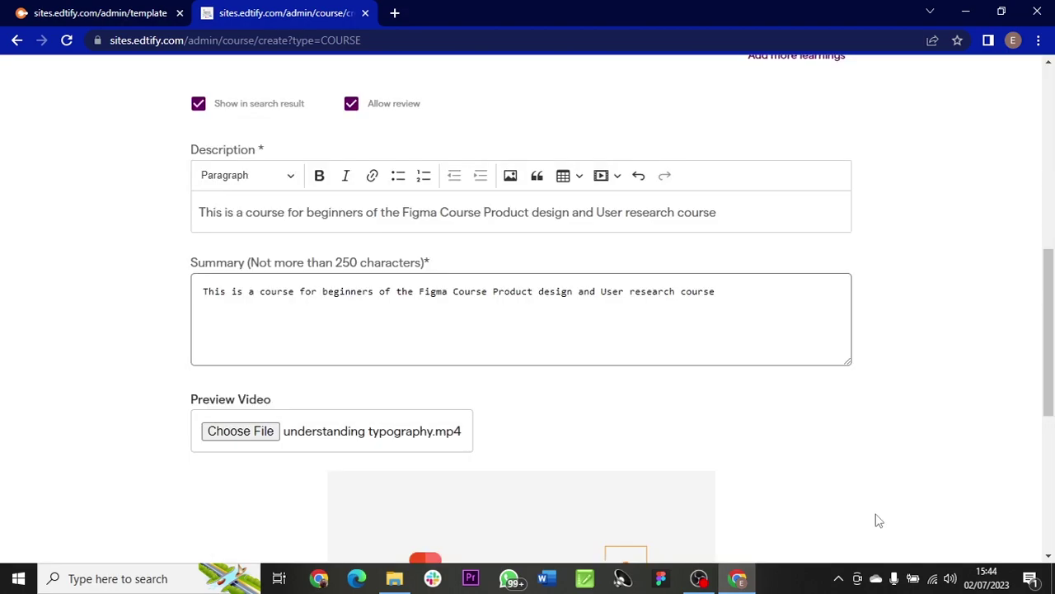
pyautogui.scroll(-5, 764, 396)
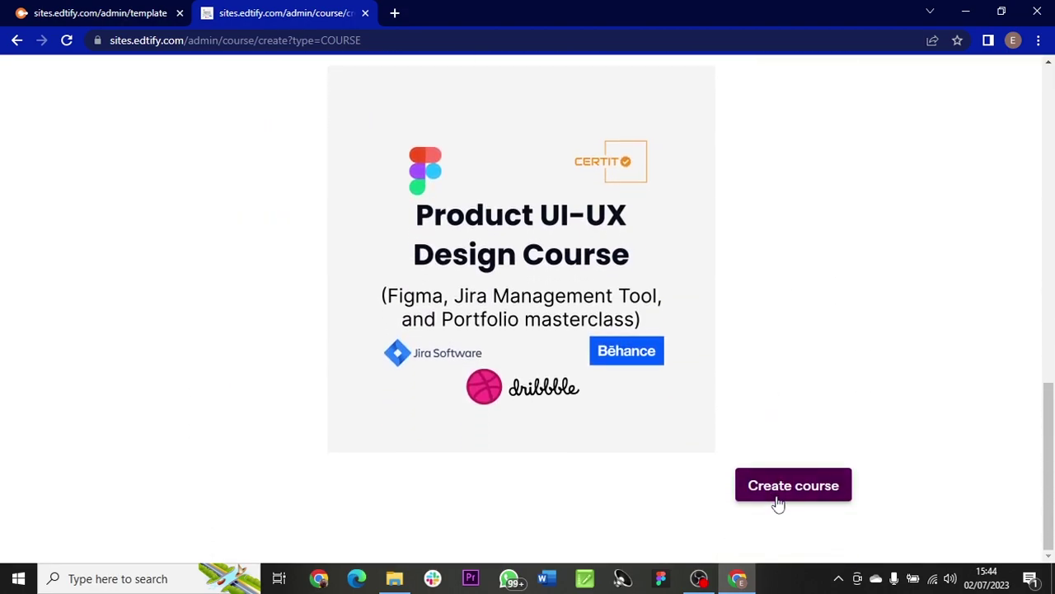
pyautogui.click(781, 486)
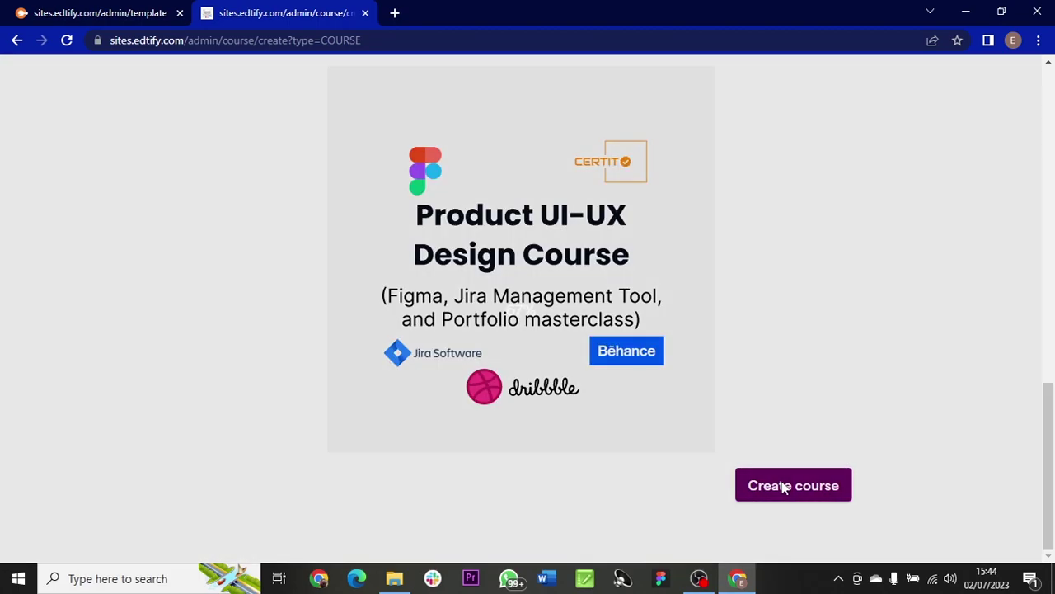
pyautogui.click(783, 486)
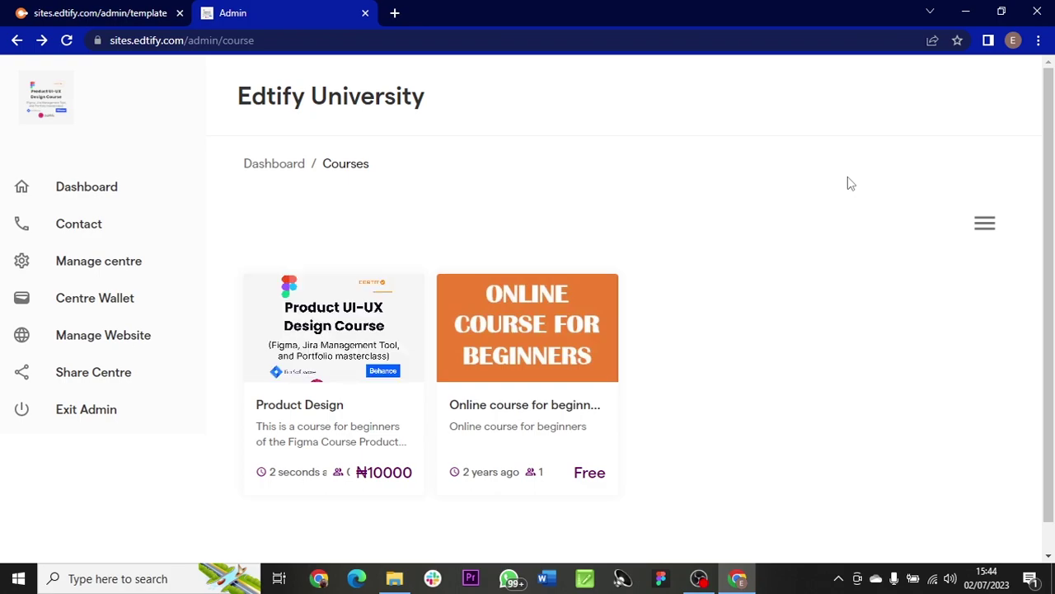
# Step: View the new Product Design course's public page and play its preview video
pyautogui.click(306, 386)
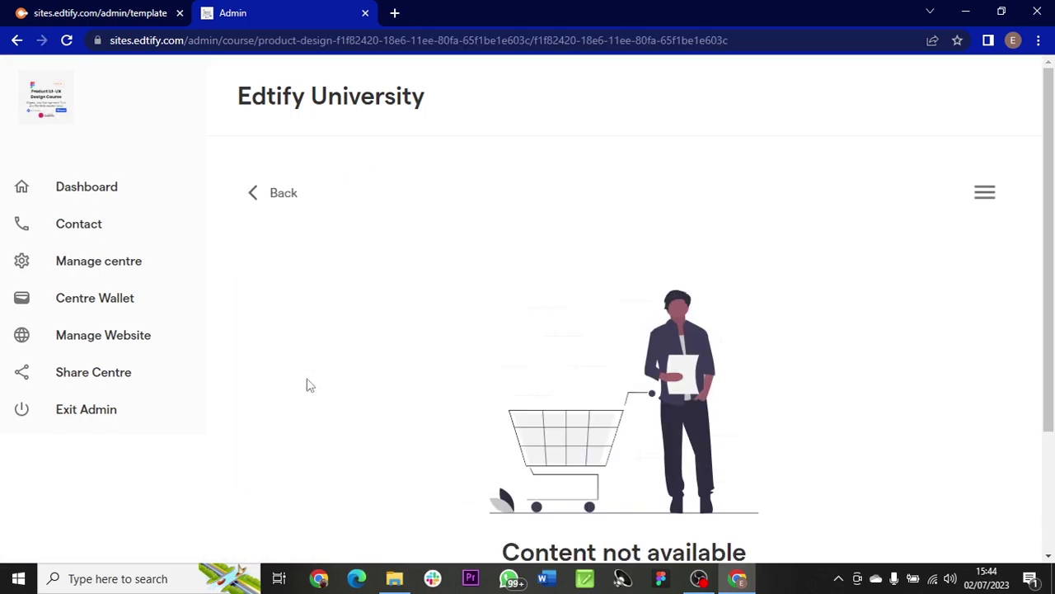
pyautogui.click(984, 196)
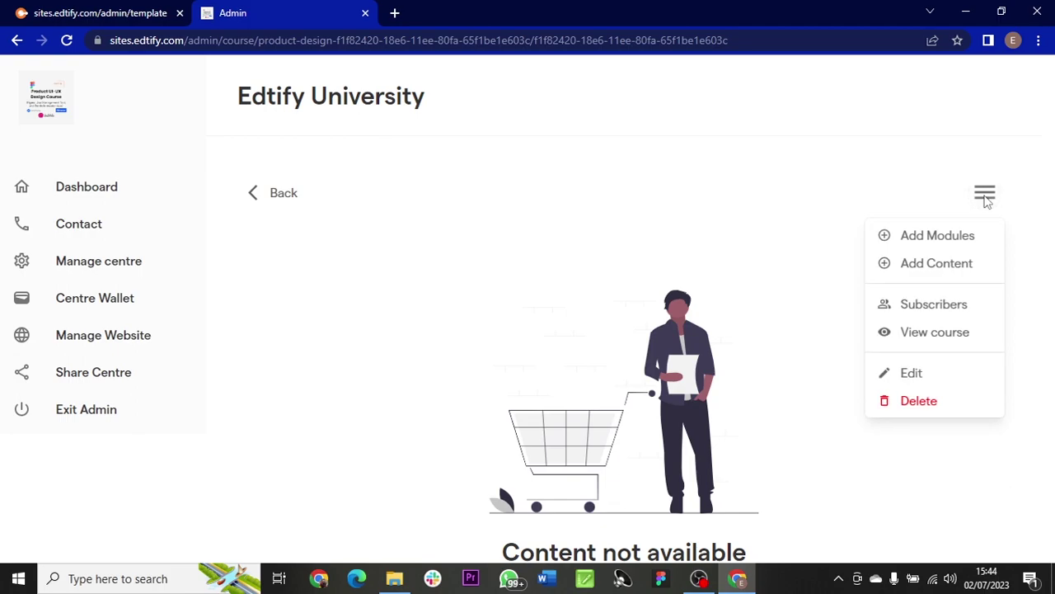
pyautogui.click(920, 333)
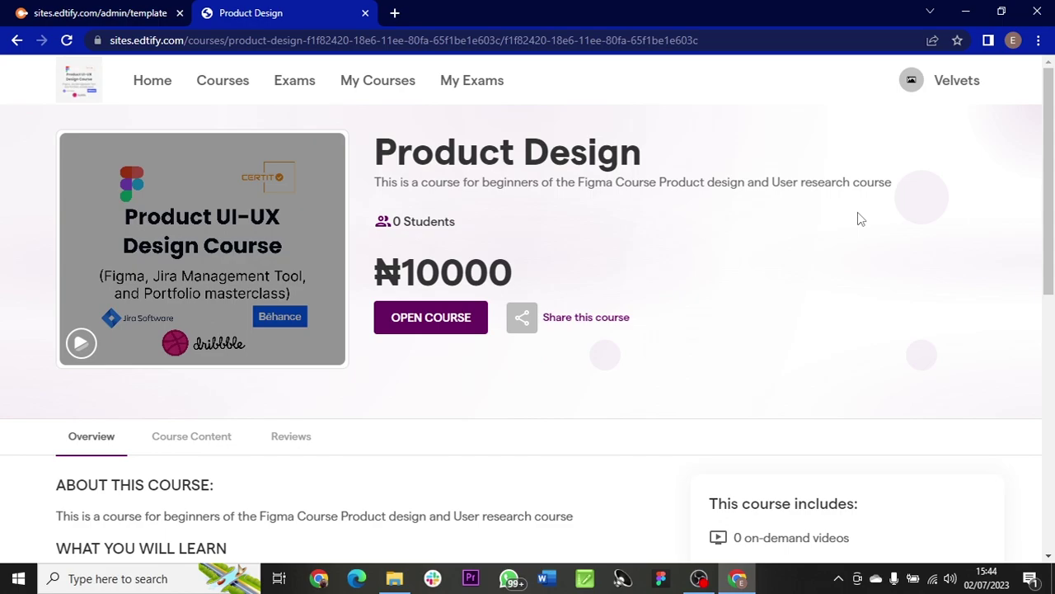
pyautogui.click(230, 282)
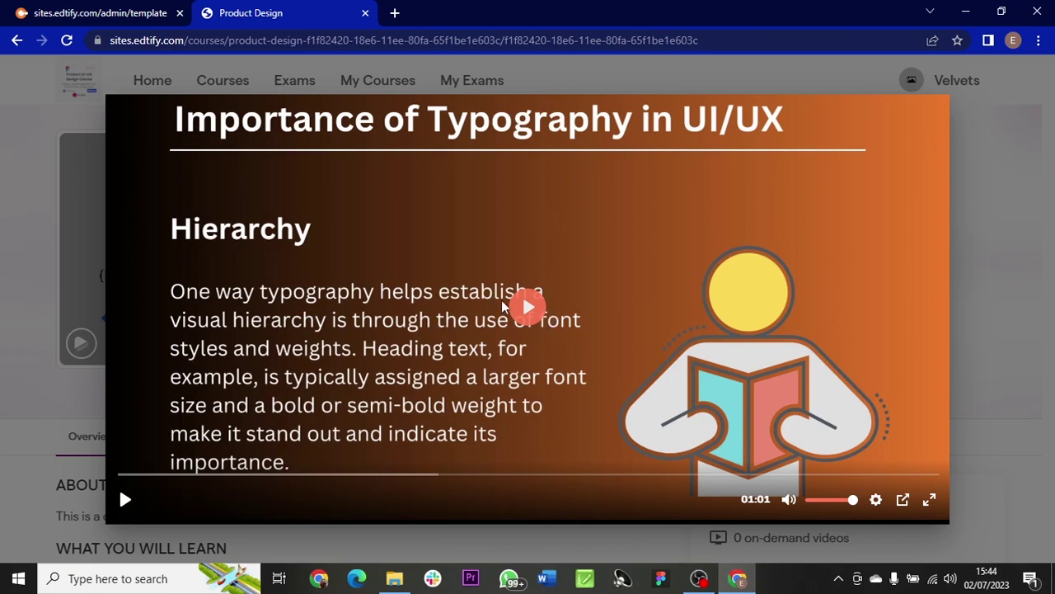
pyautogui.click(525, 305)
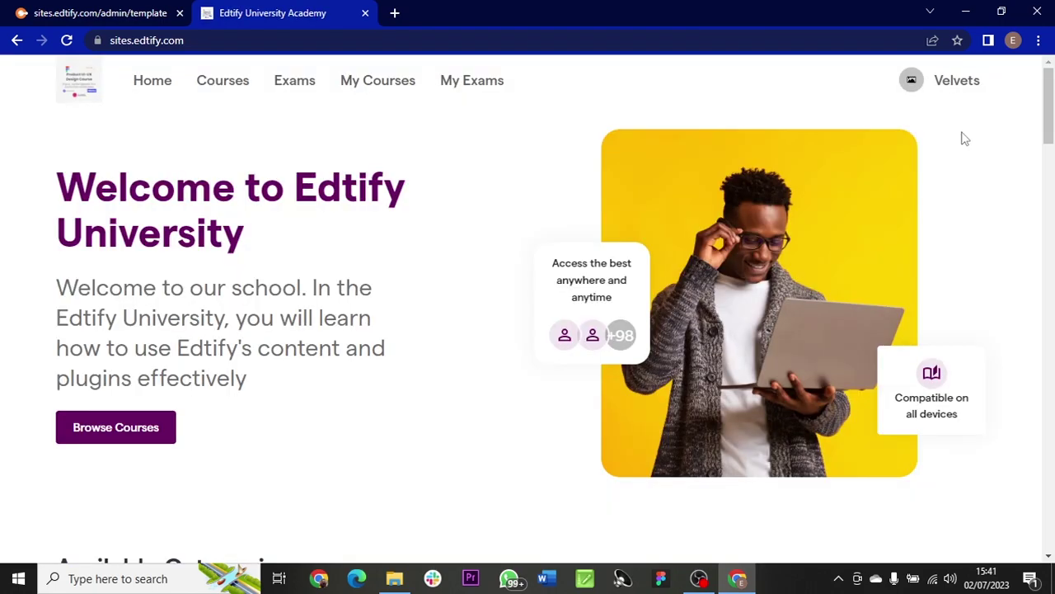